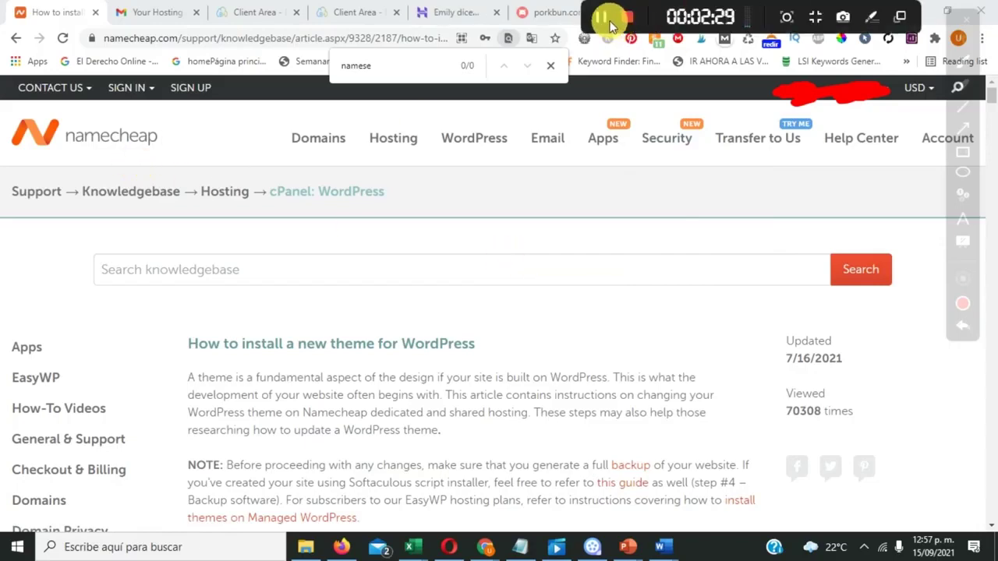
Switch to the hosting email in Gmail and copy the Nameserver 1 address, dns1.namecheaphosting.com
key(ctrl+Tab)
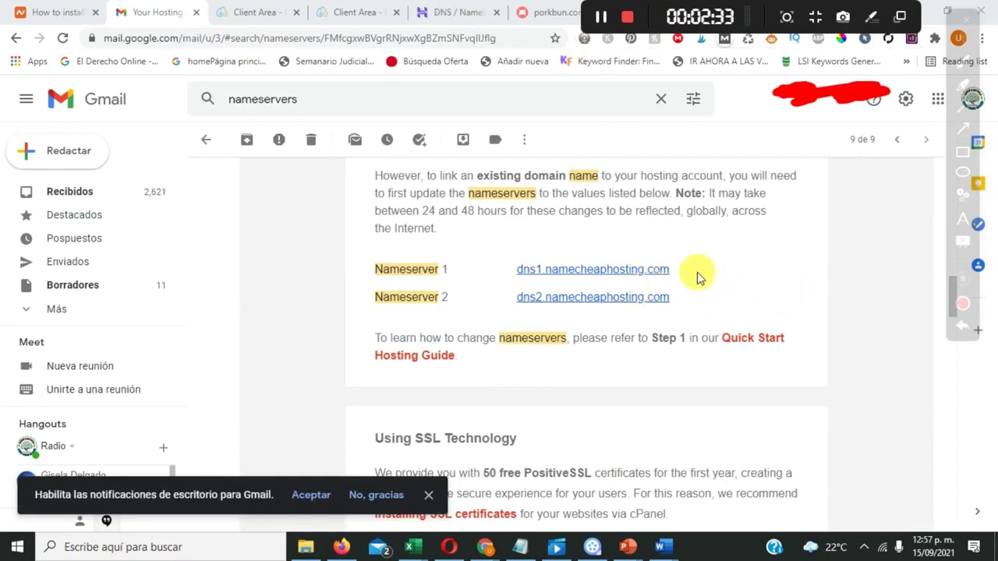
drag(672, 269, 517, 269)
right_click(530, 279)
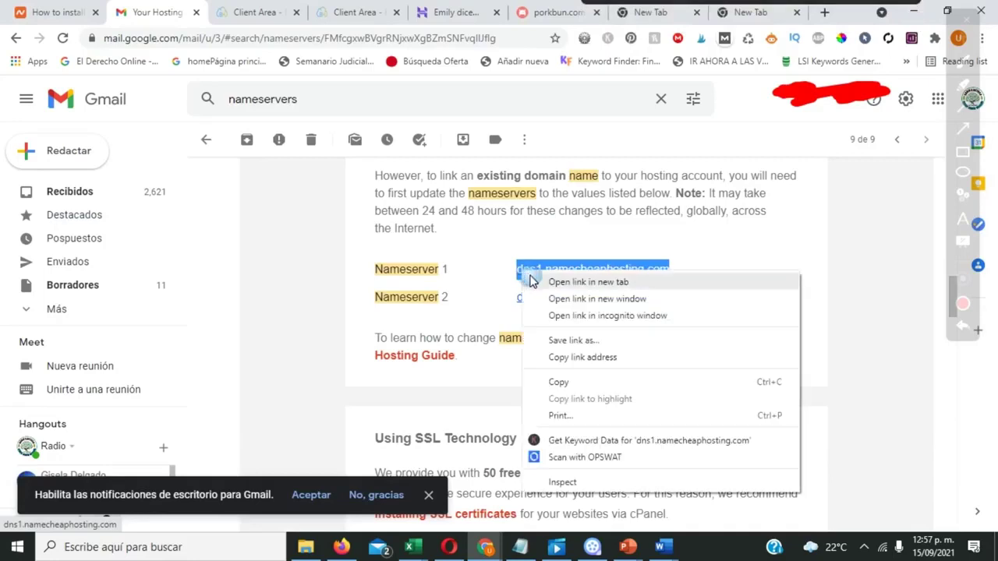
click(558, 382)
mouse_move(596, 27)
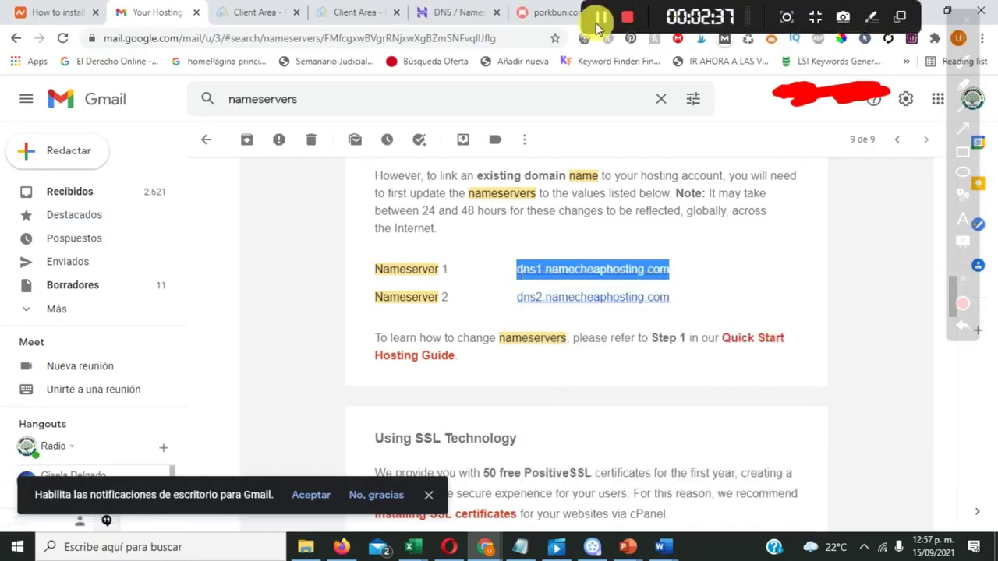
Switch to the Sered nameserver settings for soydocente.online and choose to use the default nameservers
key(alt+Tab)
scroll(657, 346, down, 2)
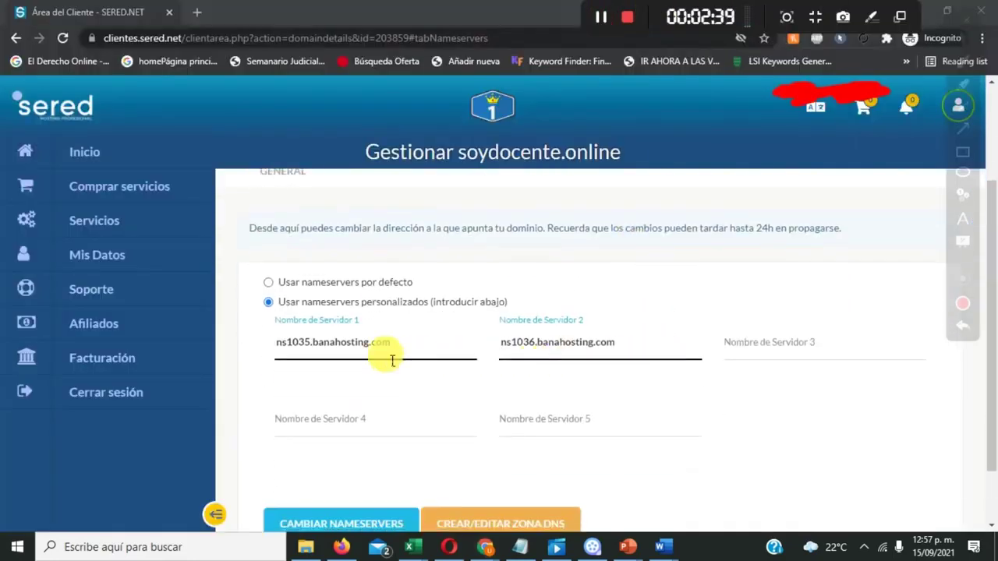
click(306, 308)
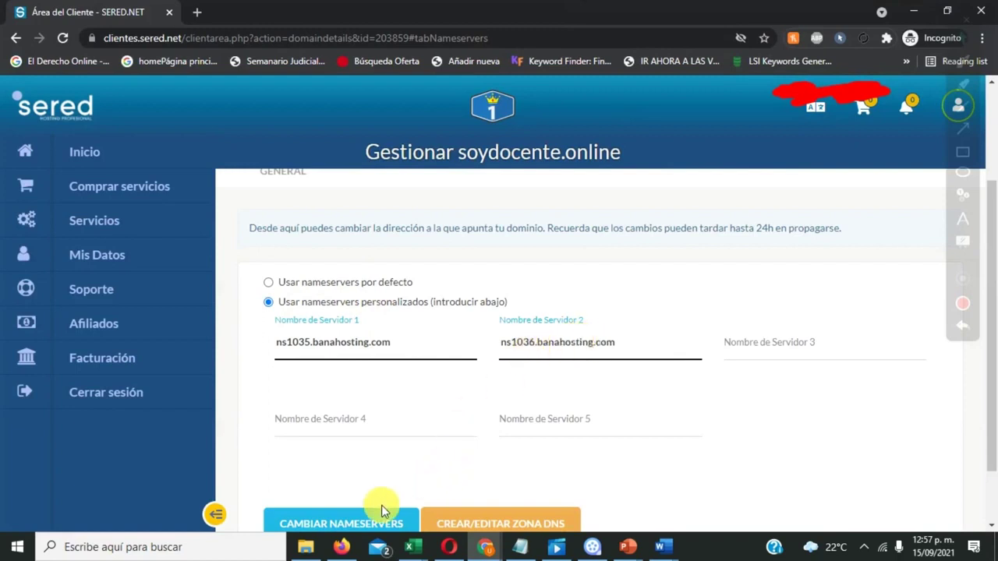
click(311, 288)
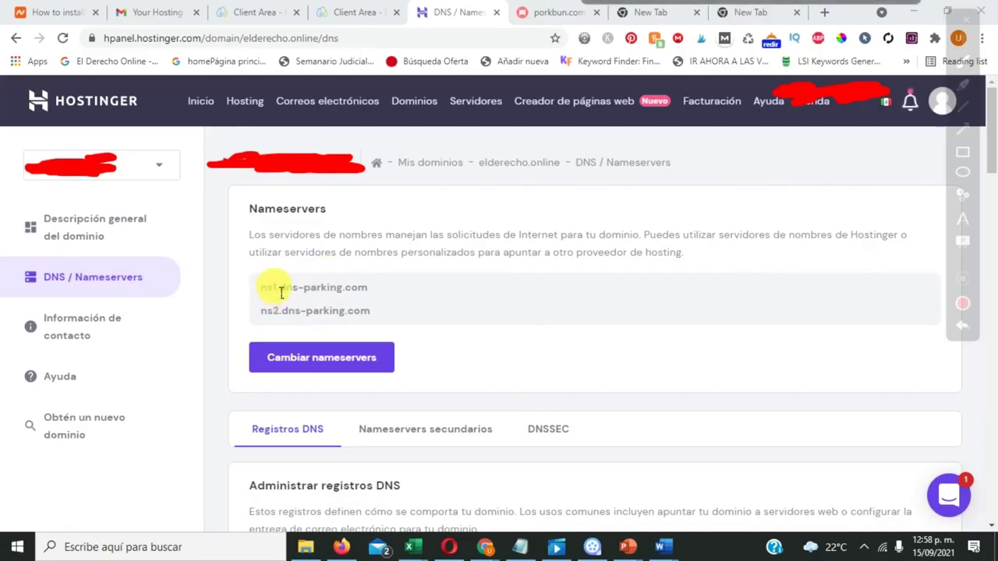
Copy the two Hostinger nameserver addresses, ns1.dns-parking.com and ns2.dns-parking.com, one after the other
triple_click(308, 290)
right_click(316, 294)
click(334, 301)
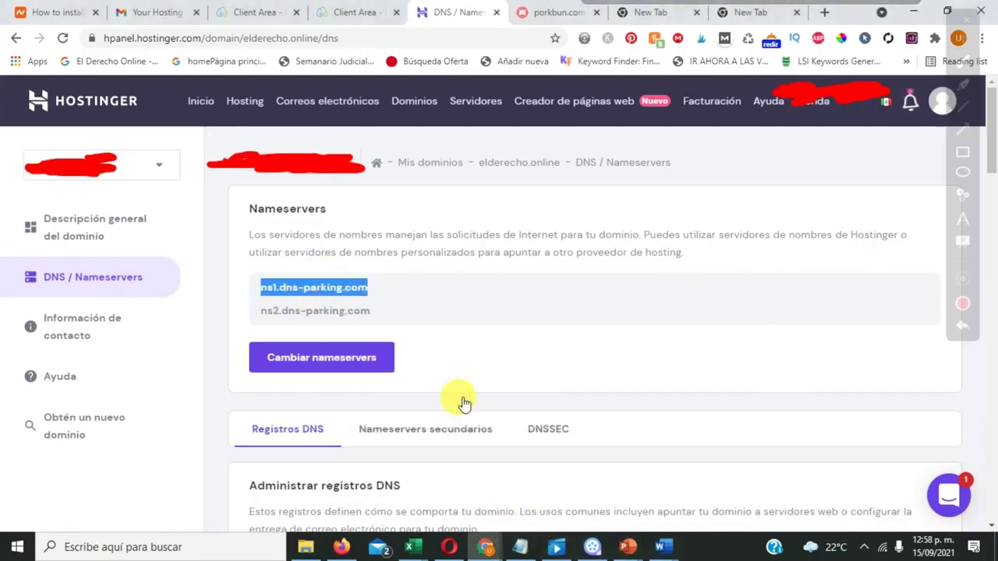
triple_click(359, 320)
right_click(379, 328)
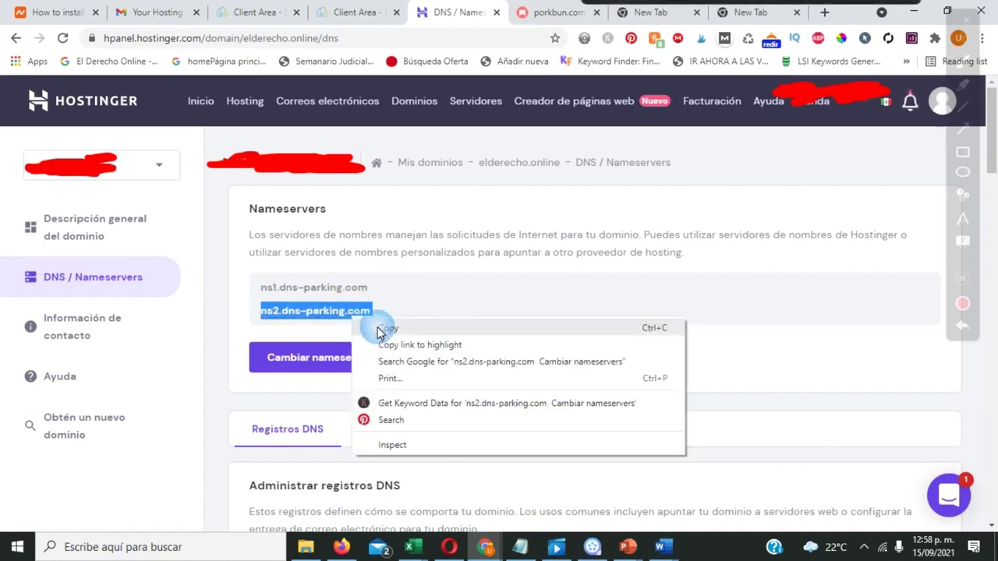
click(382, 329)
Switch back to the Sered nameserver form and select the whole Nombre de Servidor 2 entry
click(485, 547)
click(556, 470)
triple_click(546, 342)
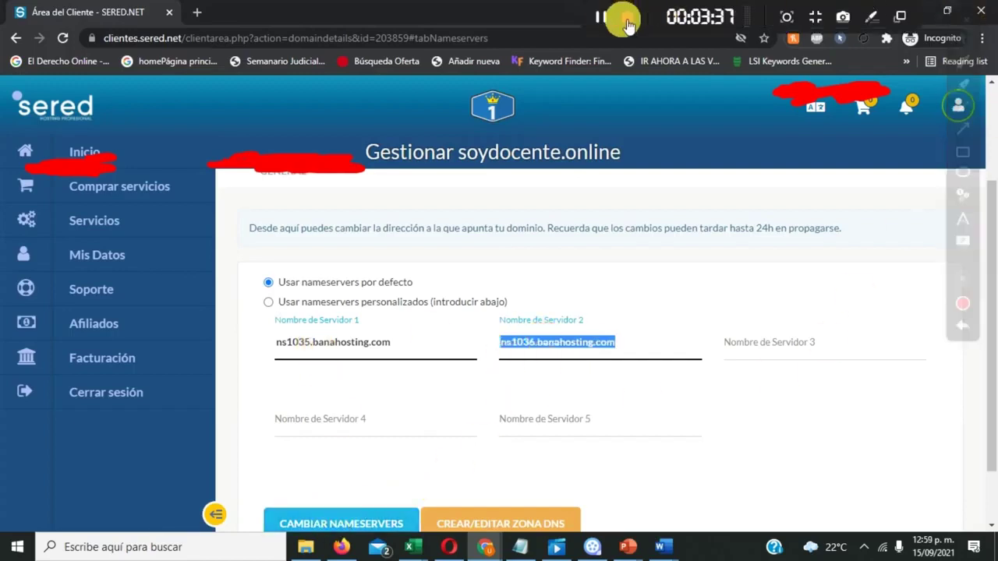
click(602, 18)
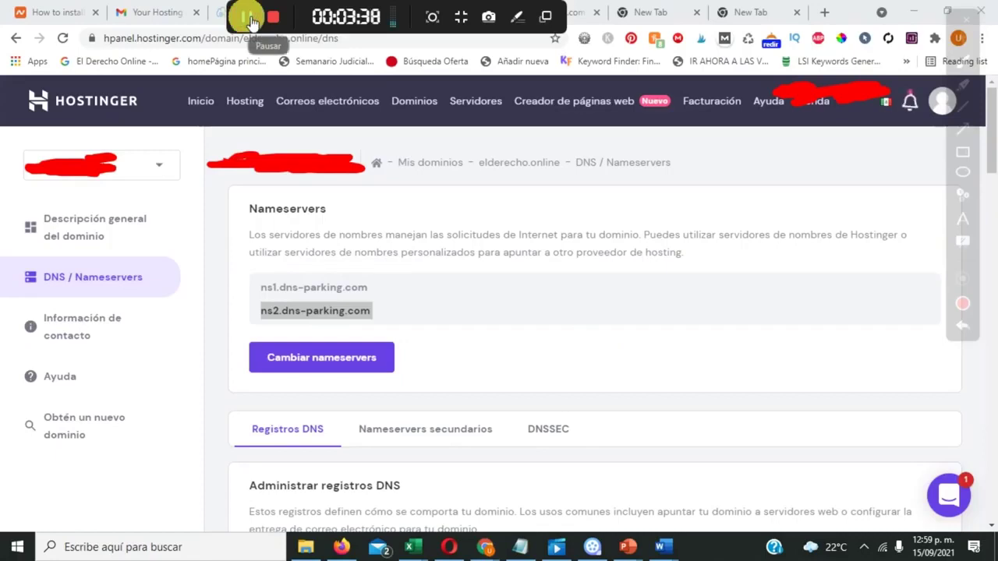
Replace the Hostinger domain's two nameservers with dee.ns.cloudflare.com and wesley.ns.cloudflare.com, and save the change
mouse_move(301, 7)
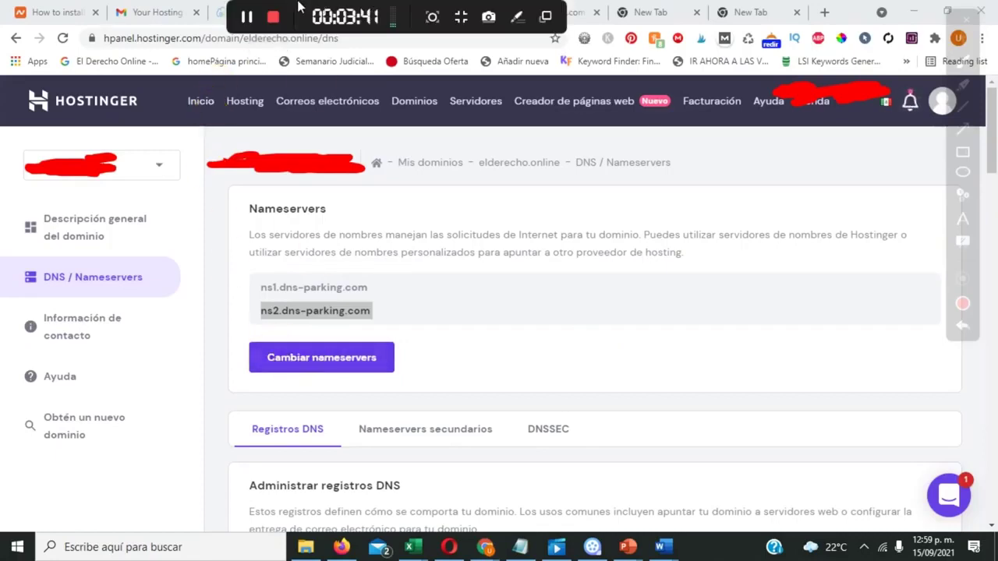
click(254, 17)
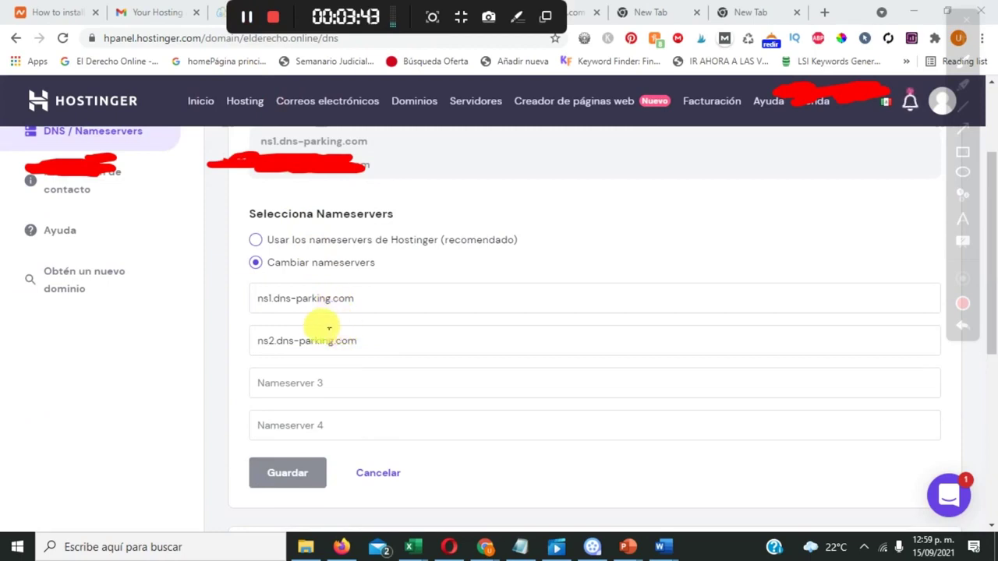
triple_click(319, 308)
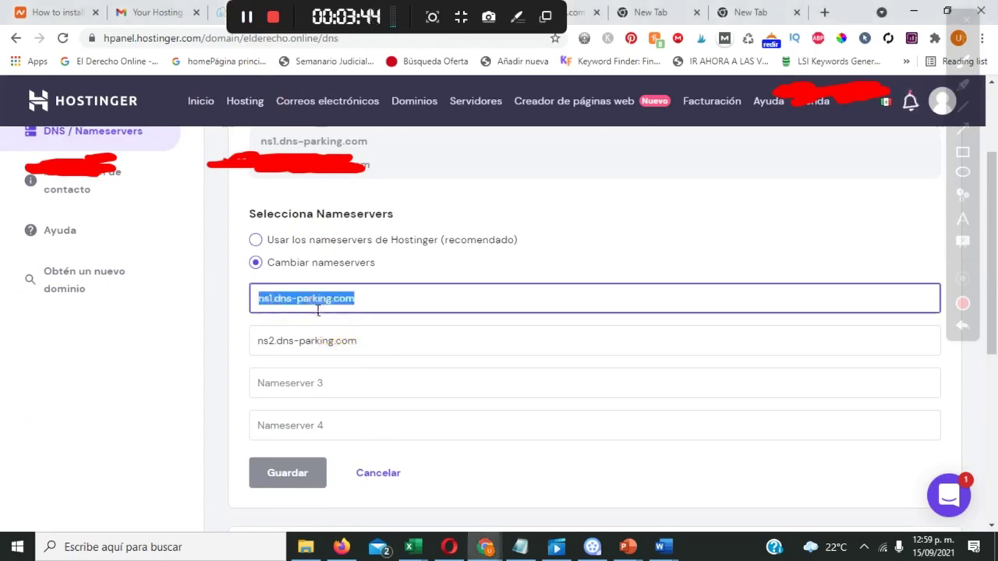
key(BackSpace)
triple_click(317, 348)
key(BackSpace)
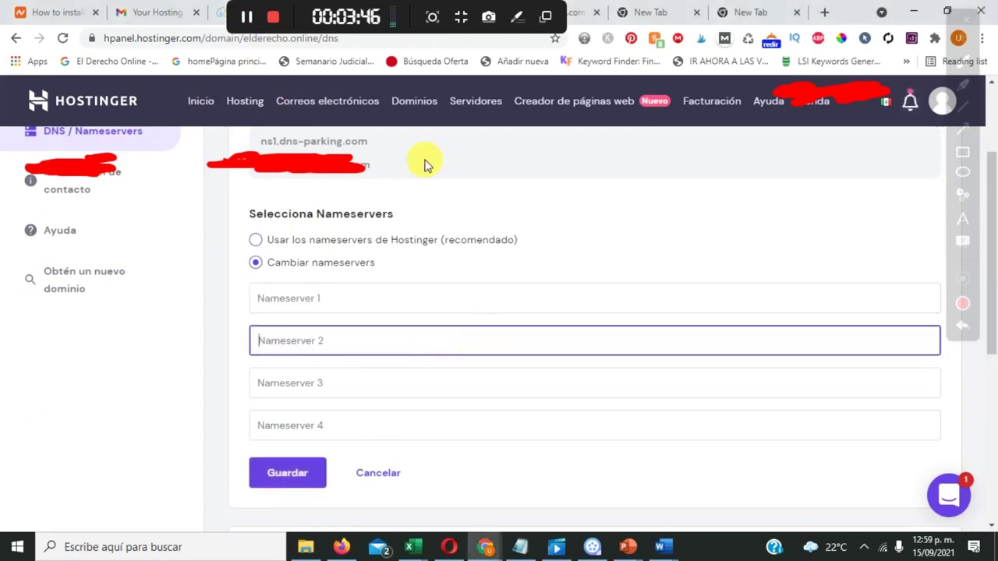
click(254, 18)
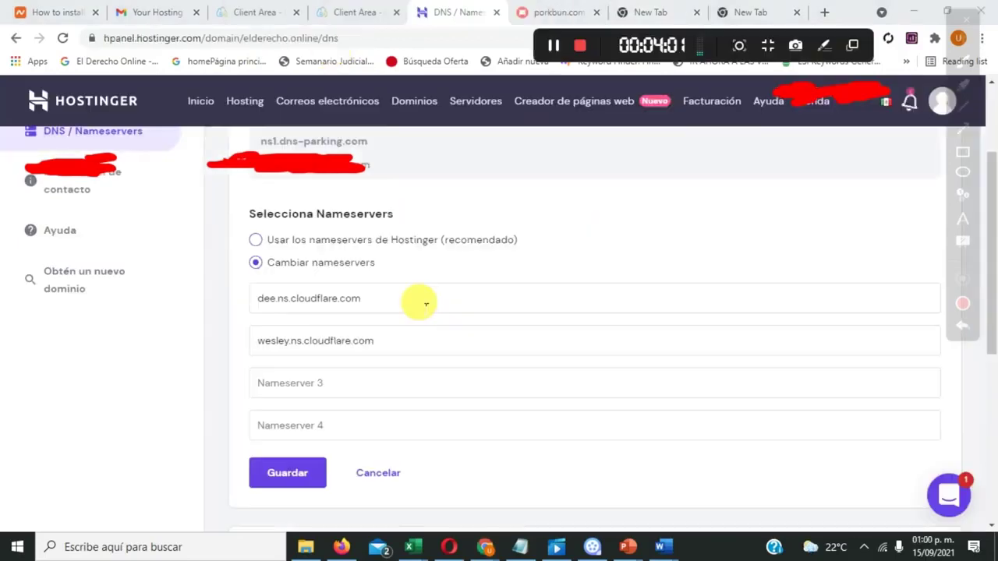
click(291, 475)
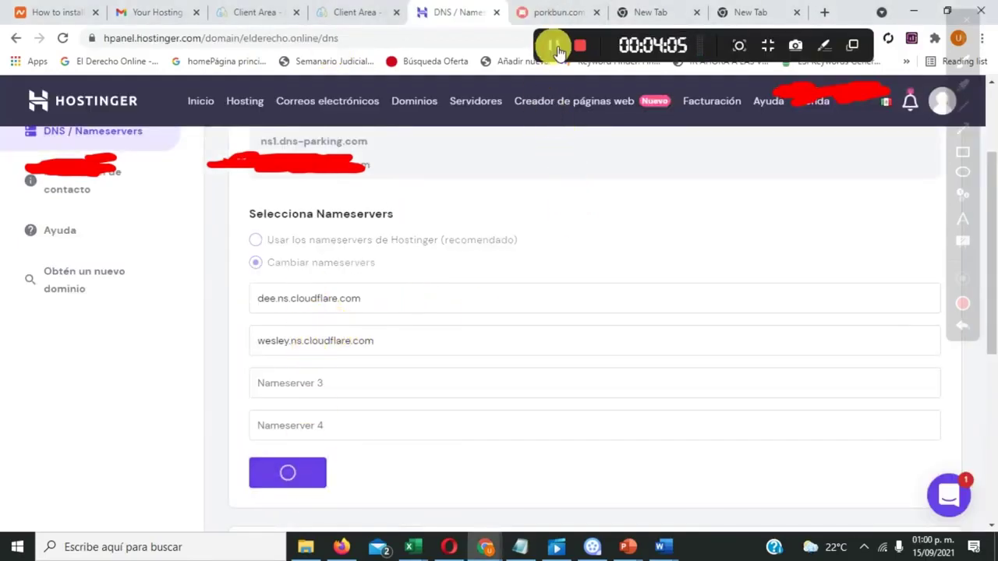
Close the Hostinger page and open the nameserver settings of the first domain in the BanaHosting domain list
key(ctrl+w)
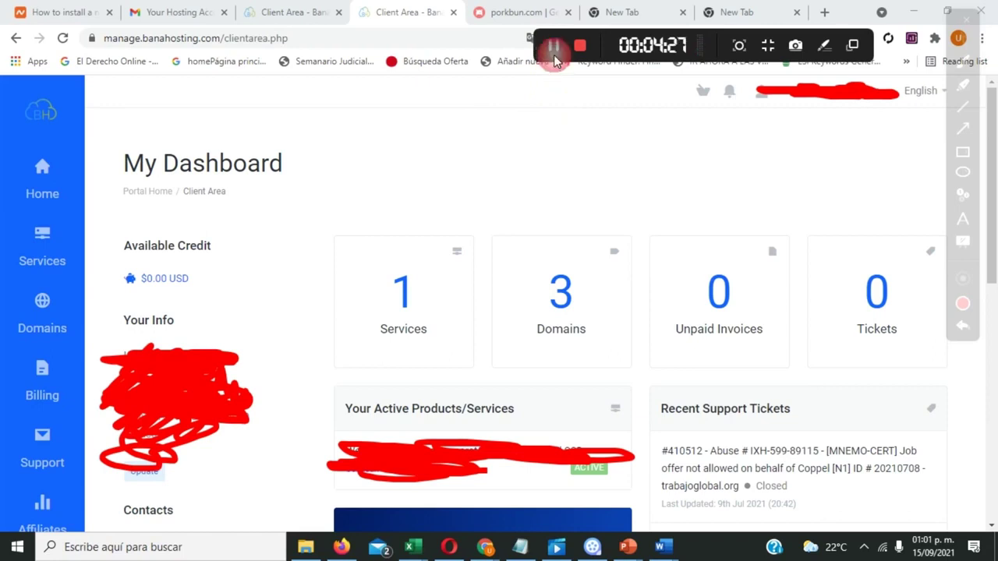
click(573, 337)
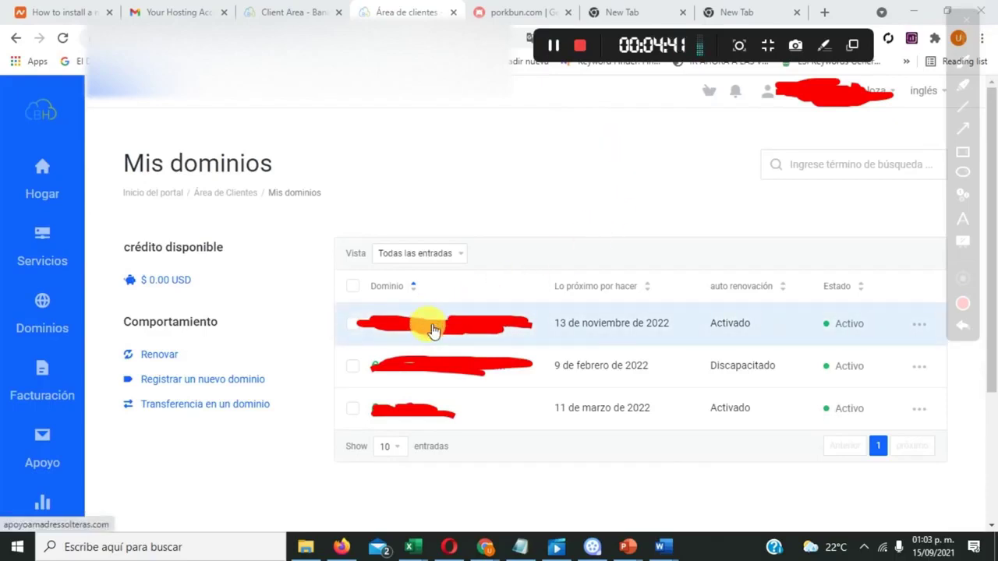
click(470, 330)
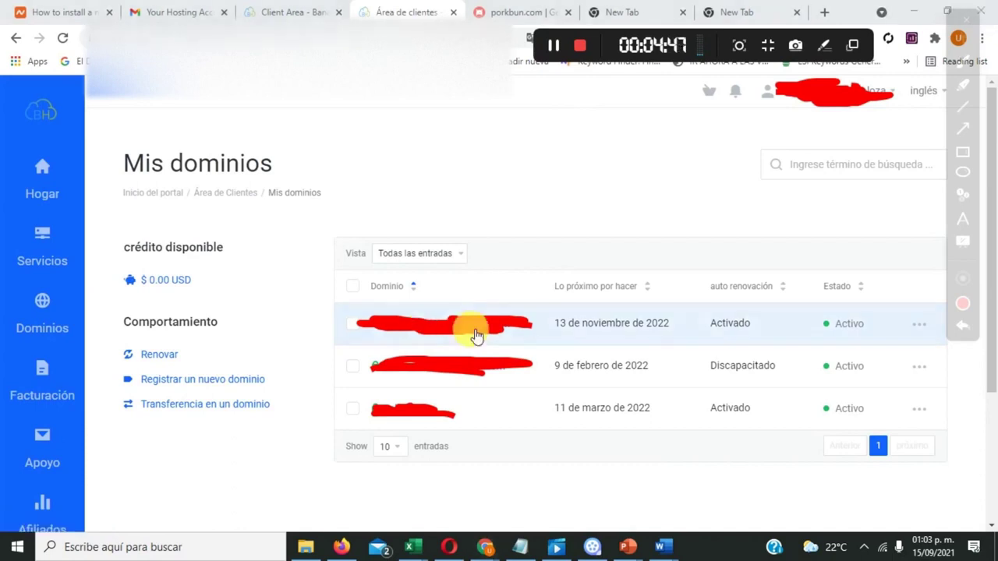
click(556, 49)
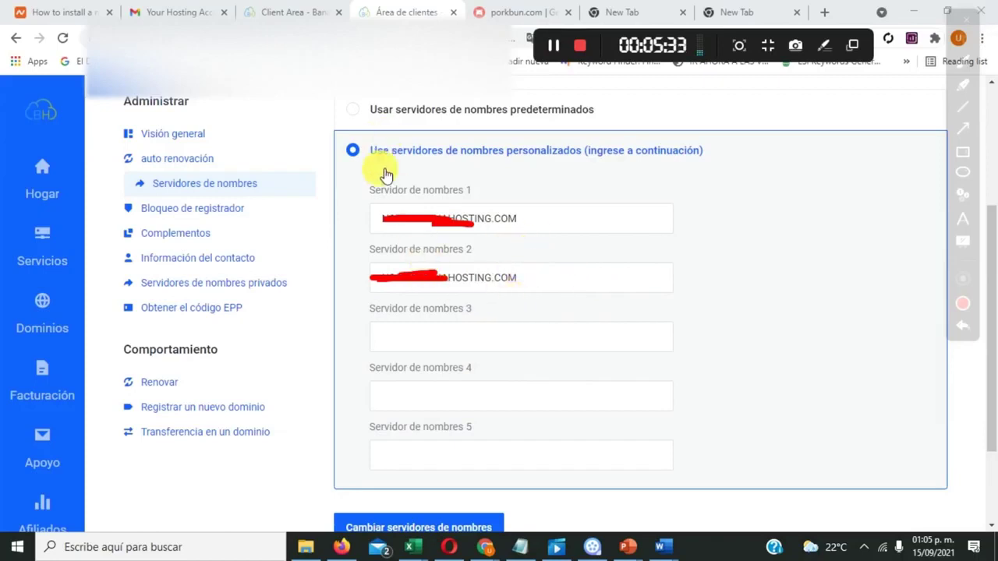
click(555, 45)
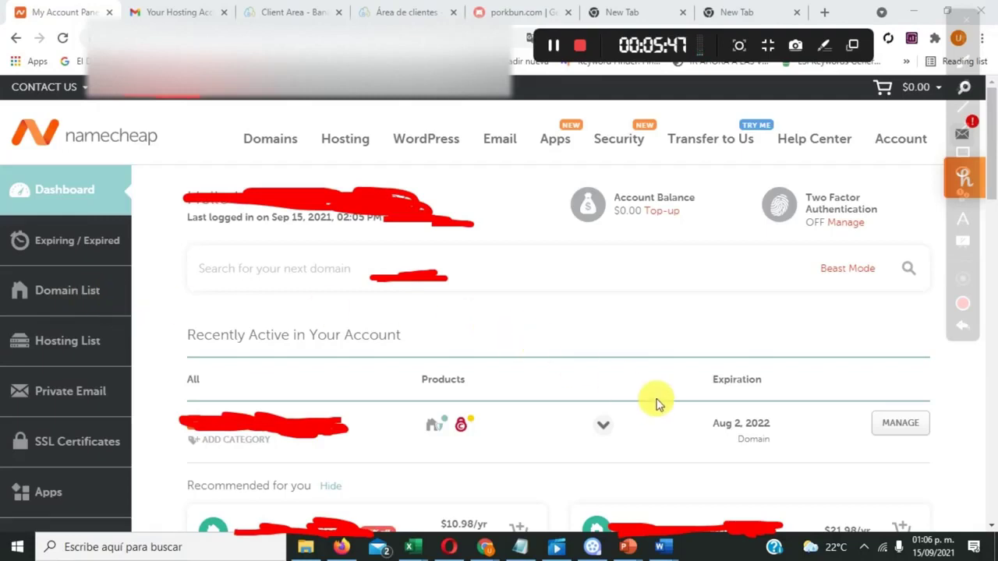
Open the management page of the recently active domain in the Namecheap account
click(900, 425)
click(552, 45)
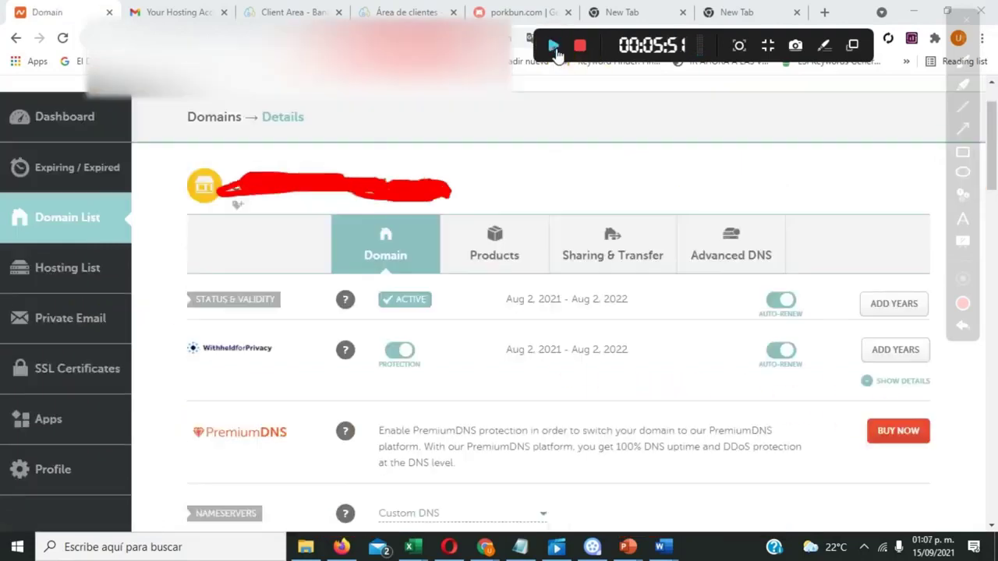
click(554, 45)
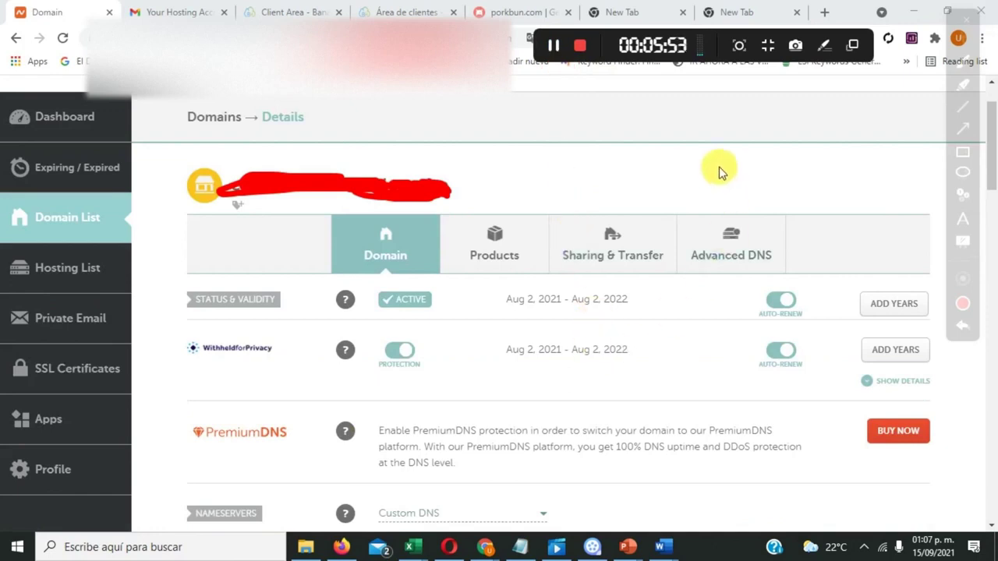
Set the domain's nameserver type to Custom DNS and save the setting
scroll(557, 56, down, 3)
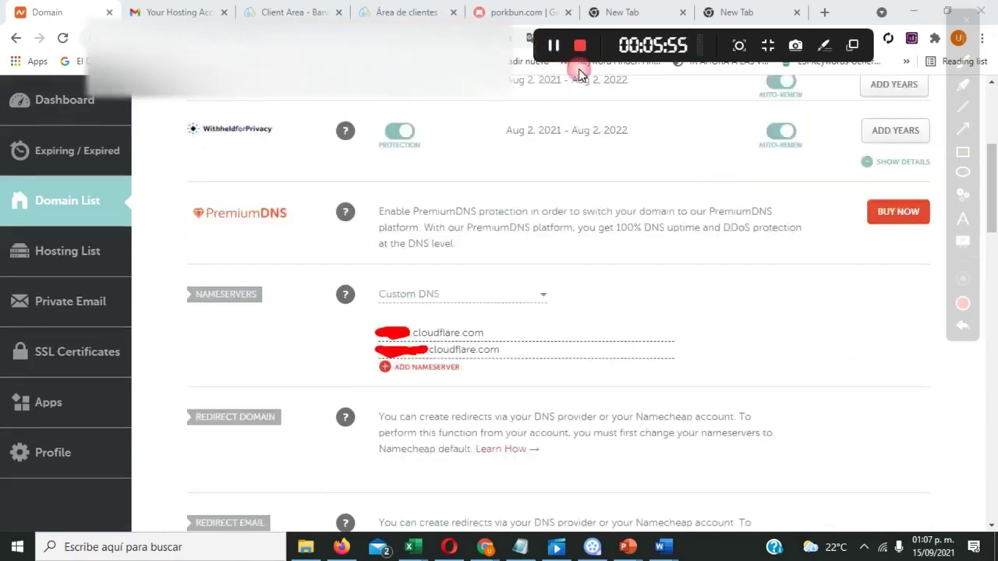
click(468, 294)
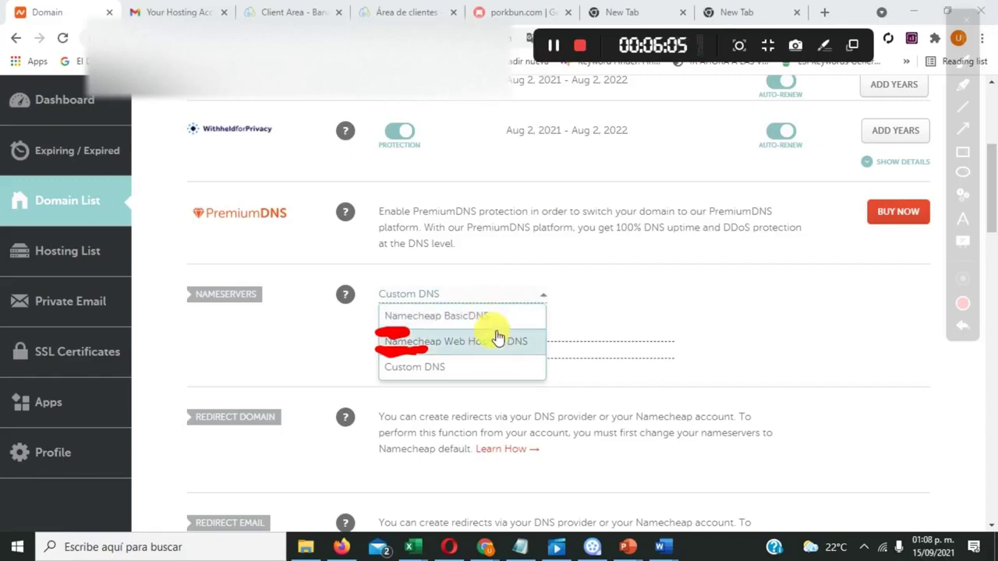
click(444, 373)
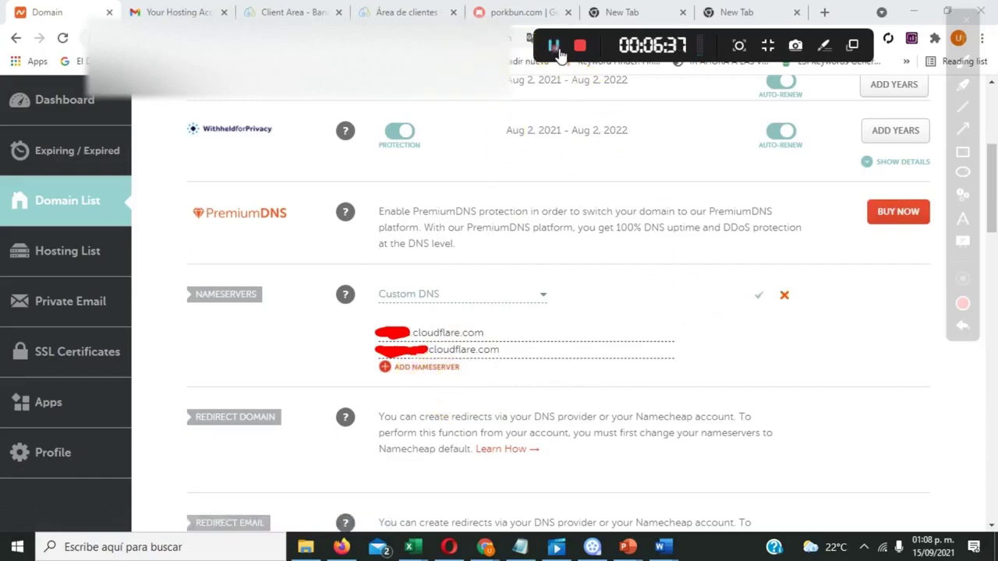
click(761, 303)
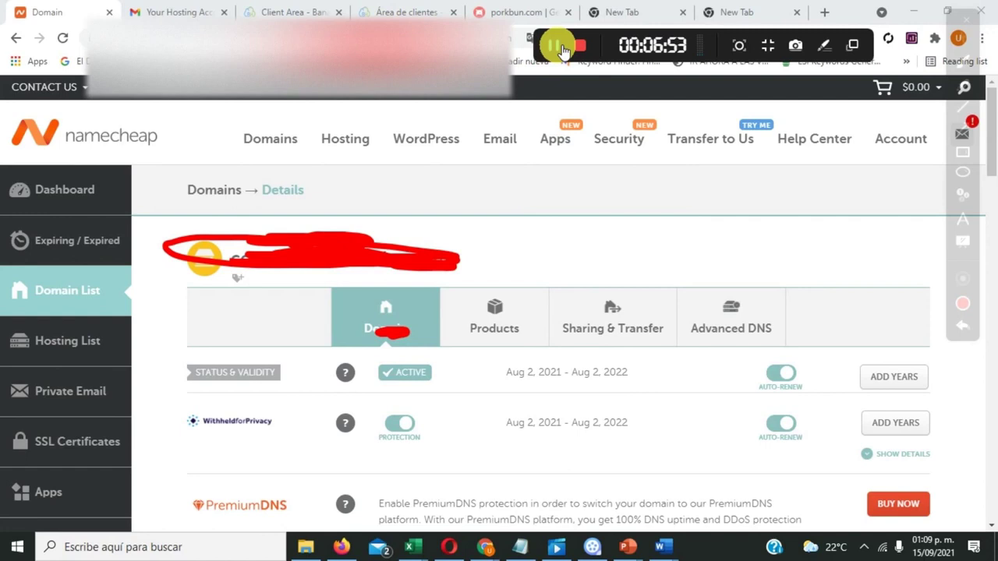
click(555, 45)
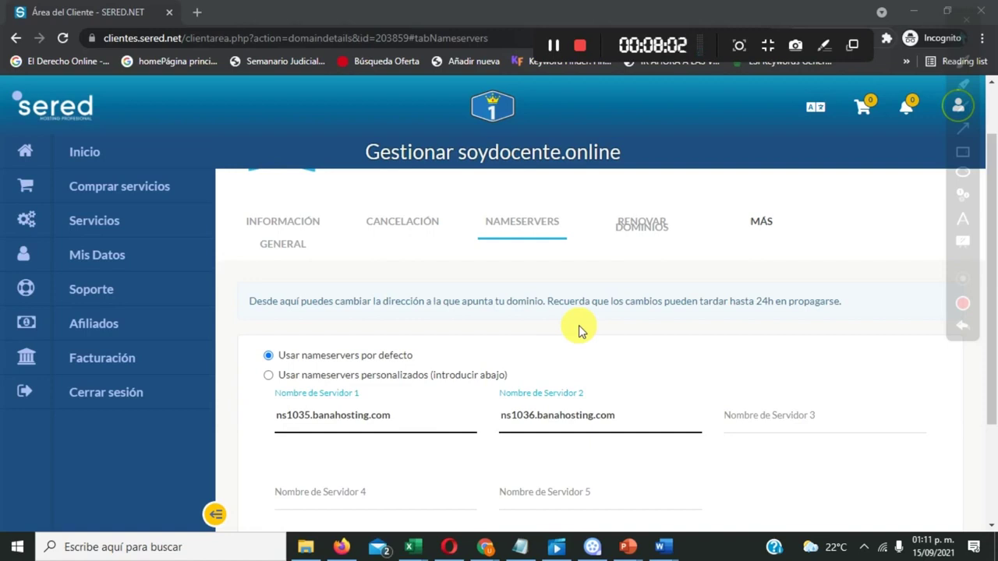
scroll(555, 309, down, 1)
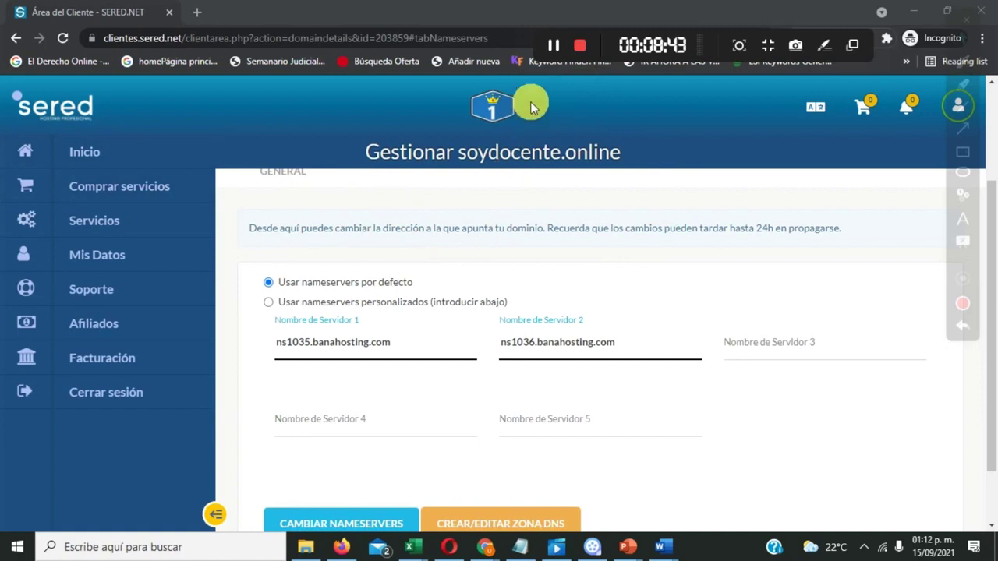
click(556, 46)
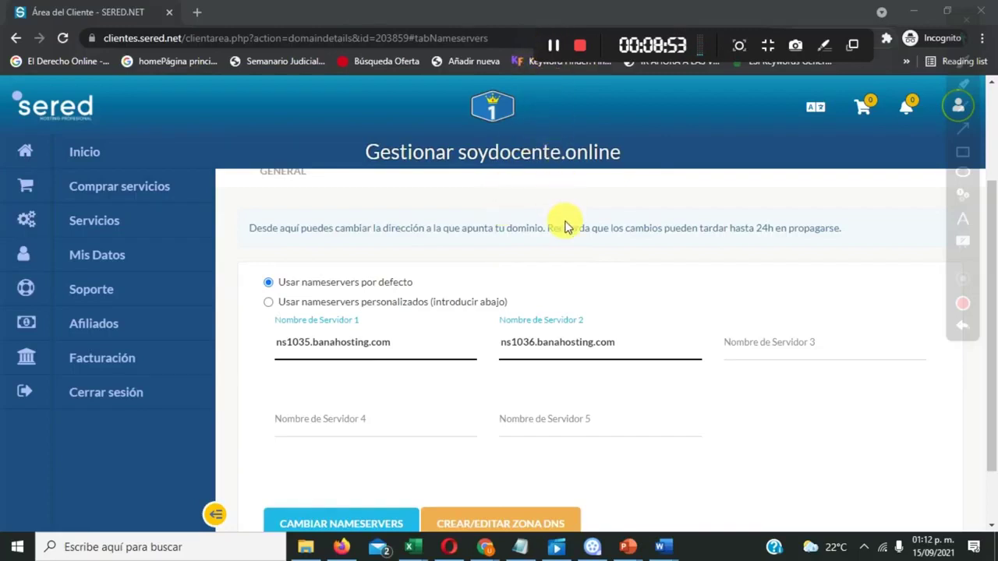
click(560, 48)
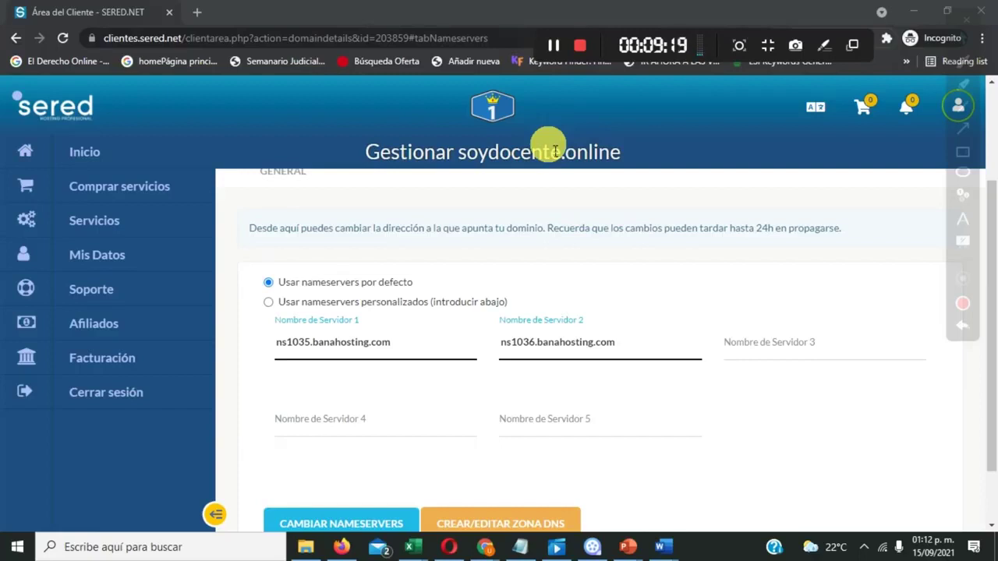
click(584, 48)
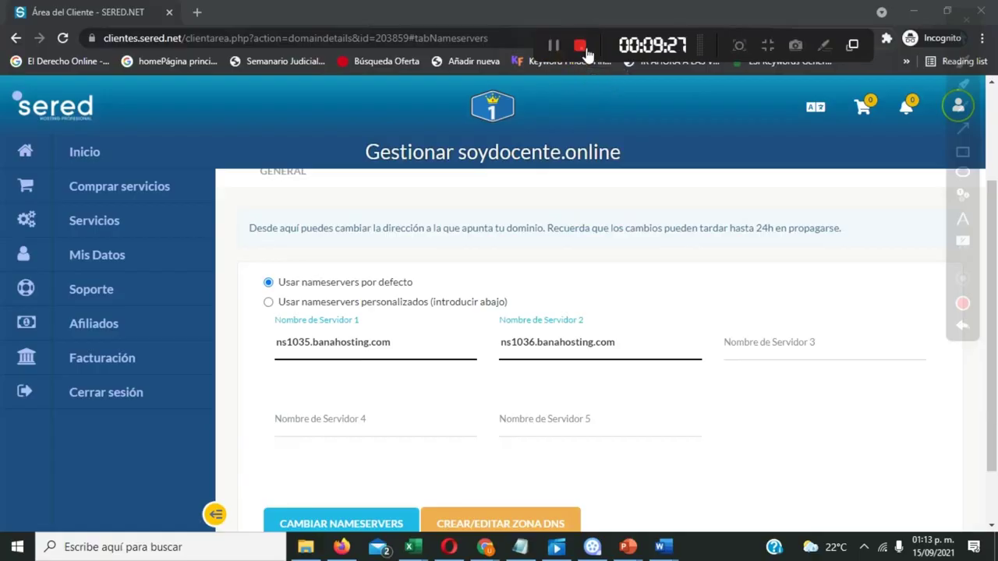